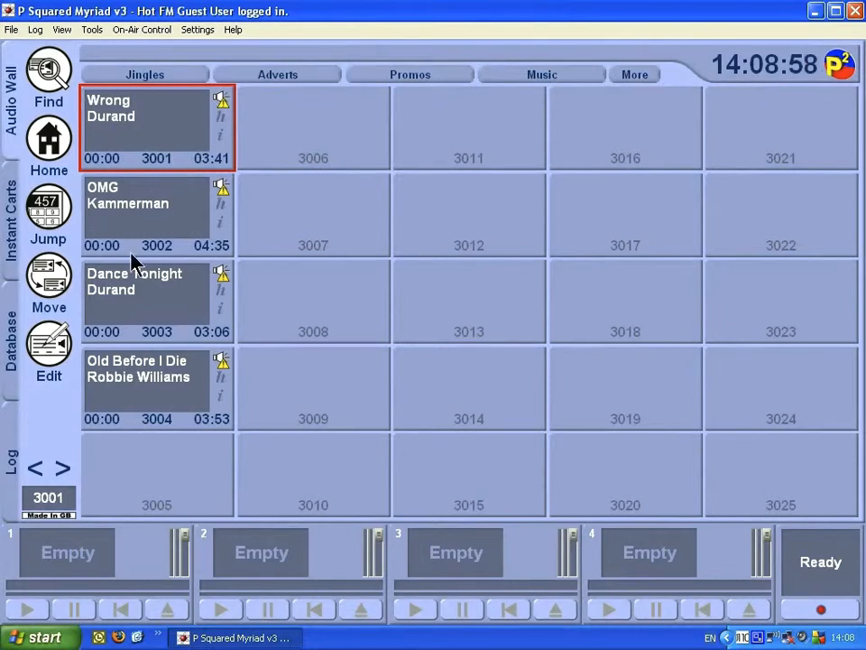
- Open cart 3001 for editing, change its title to "Wrong Song" and enter the description "1st number one"
left_click(49, 356)
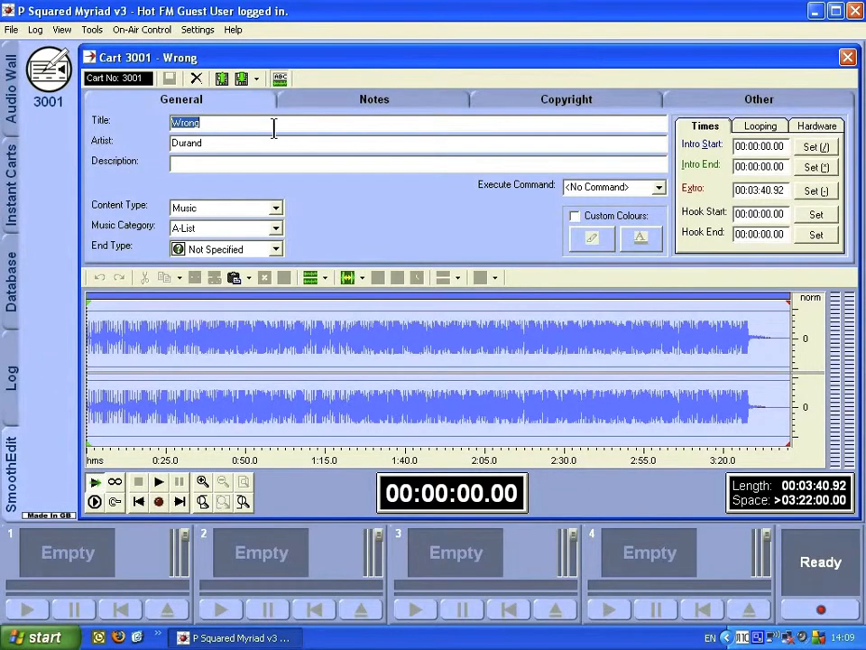
left_click(273, 128)
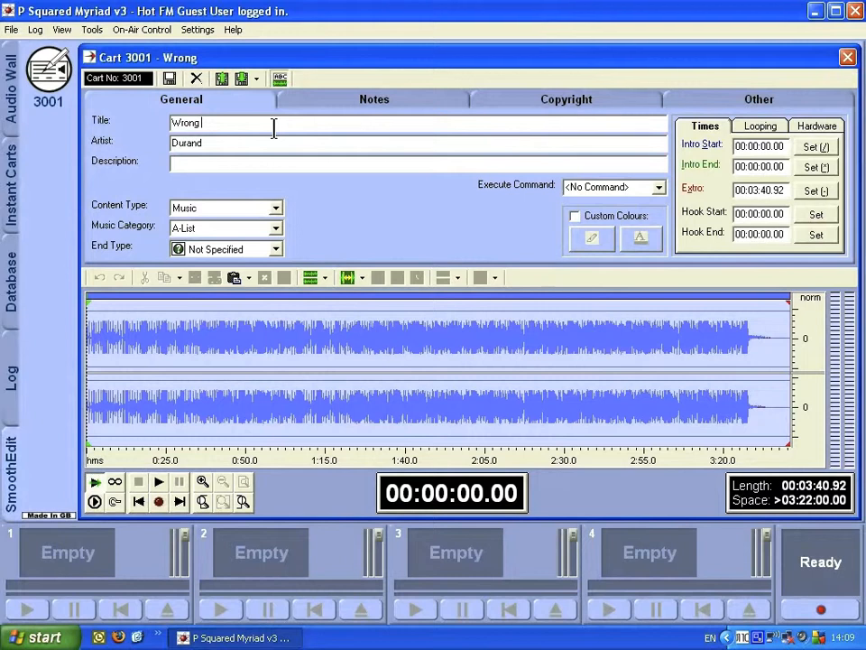
type("Song")
left_click(212, 163)
type("1st number one")
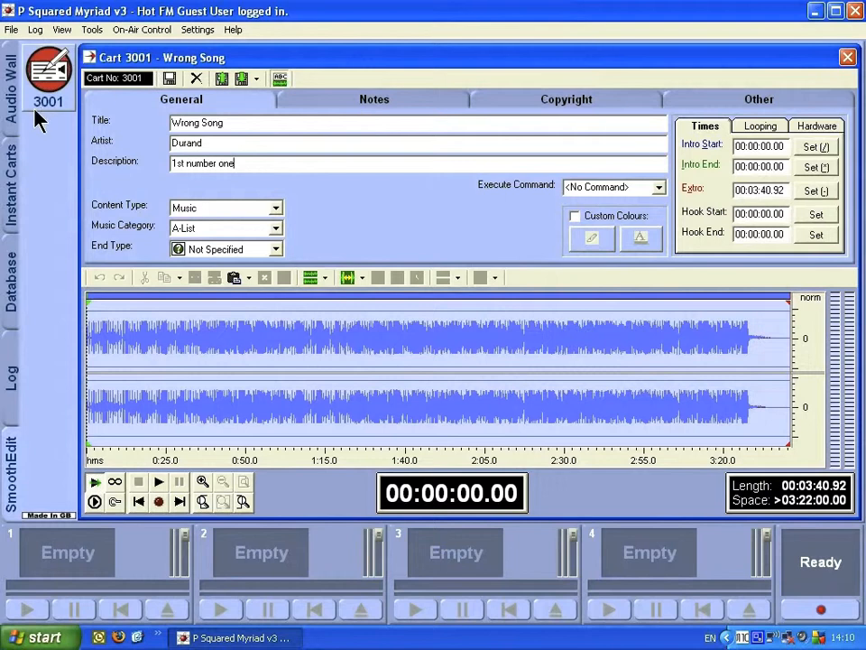
- Enable custom colours for cart 3001 and set its background to the dark teal basic colour
left_click(11, 88)
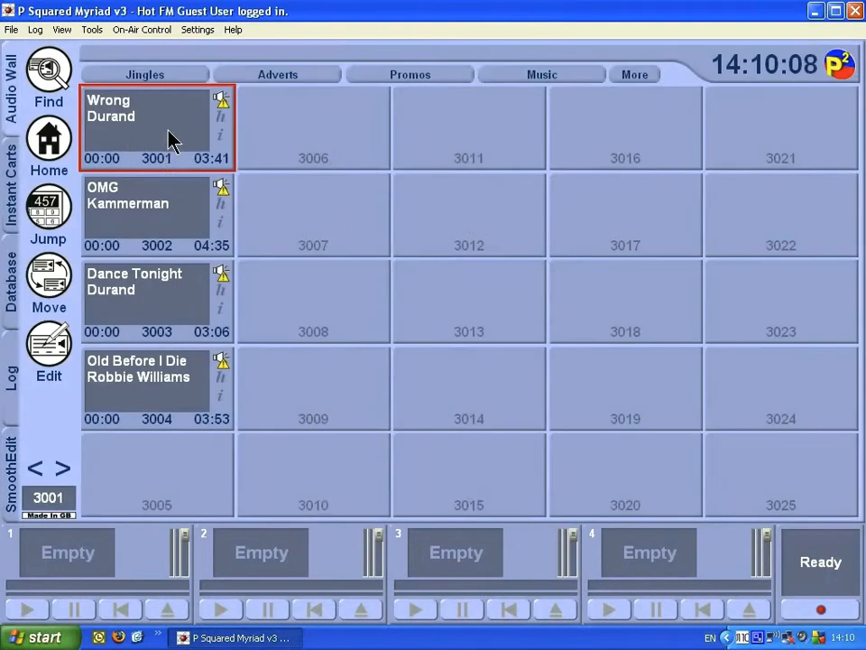
left_click(9, 462)
left_click(575, 217)
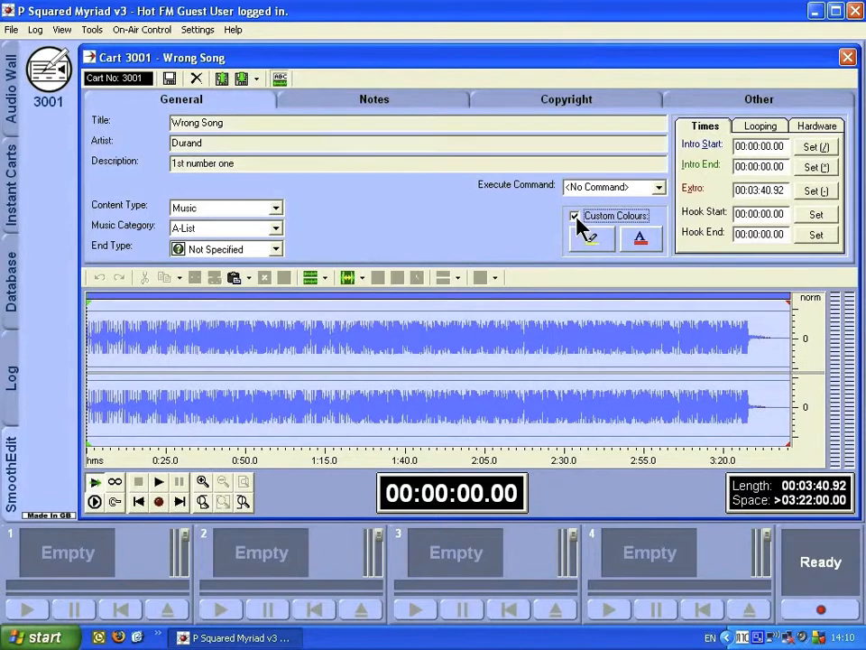
left_click(592, 240)
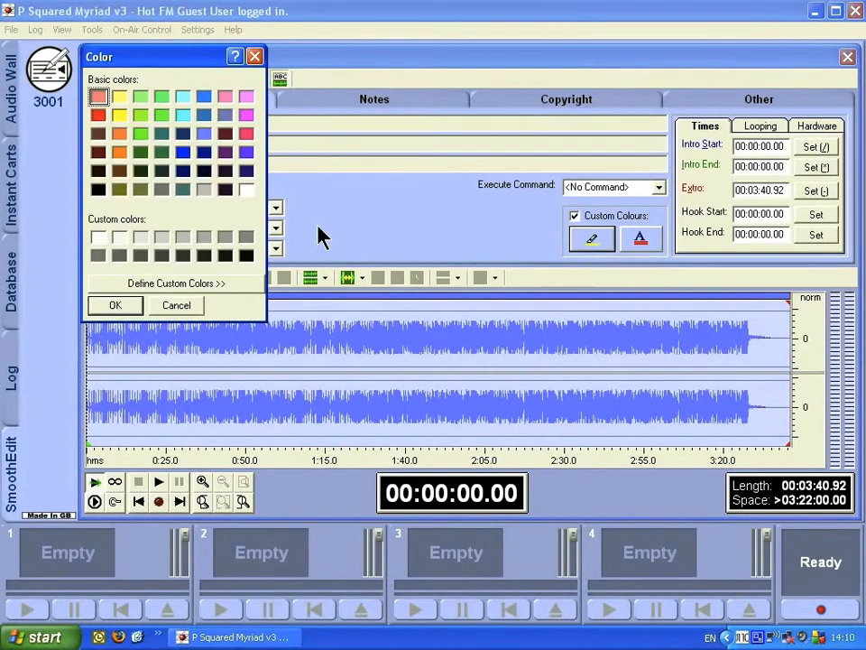
left_click(161, 136)
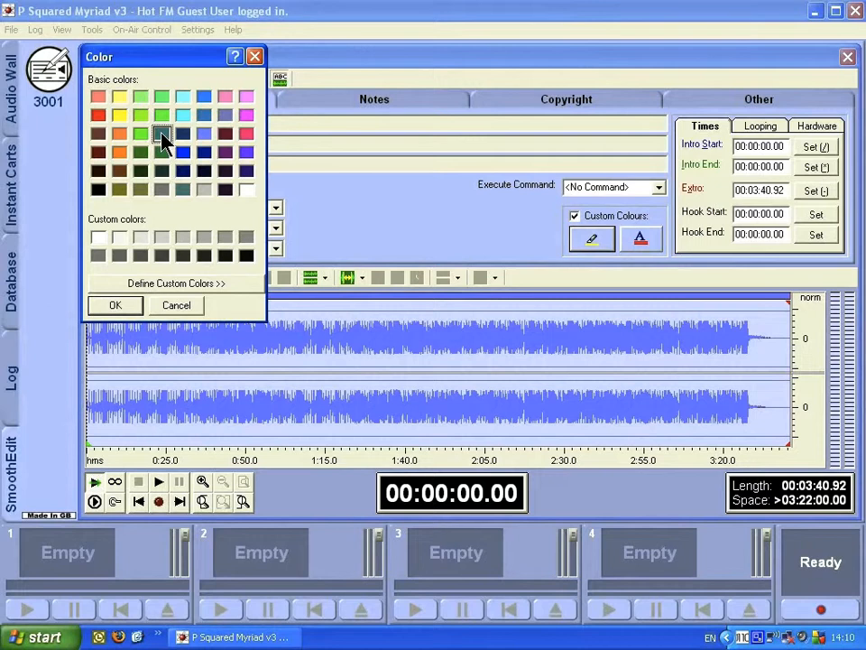
left_click(115, 306)
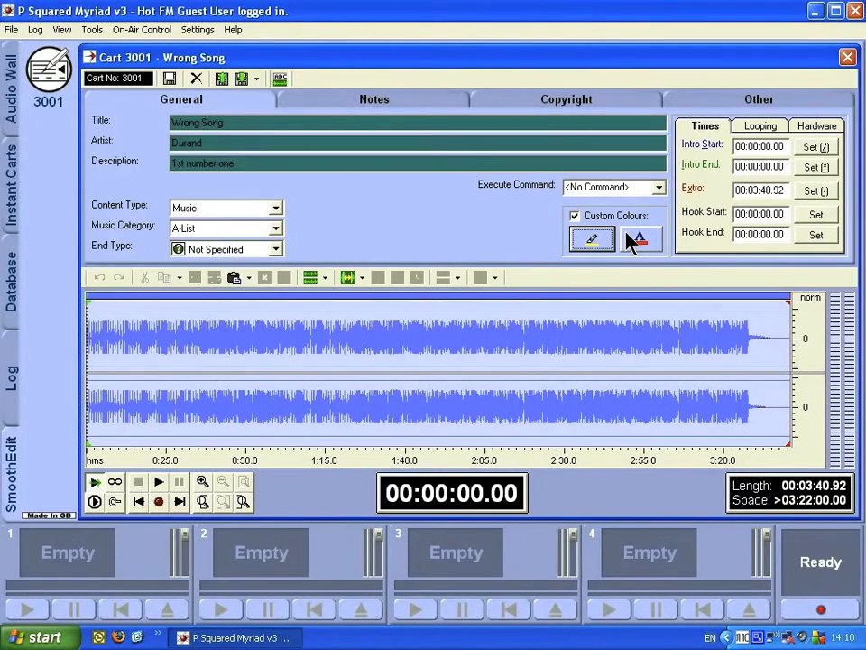
- Set the cart's text colour to white, save the cart and show it on the Audio Wall
left_click(637, 238)
left_click(252, 190)
left_click(115, 307)
left_click(169, 79)
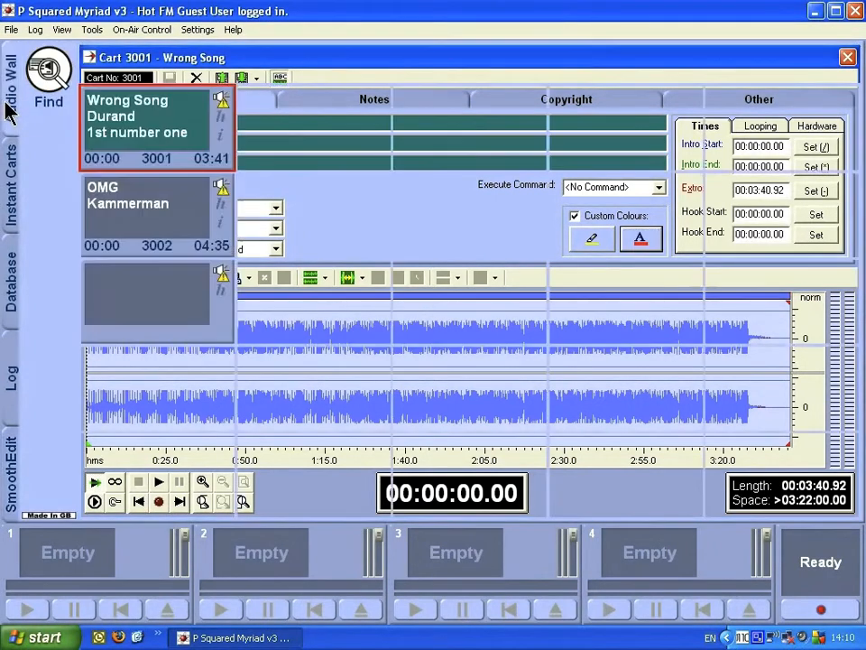
left_click(9, 104)
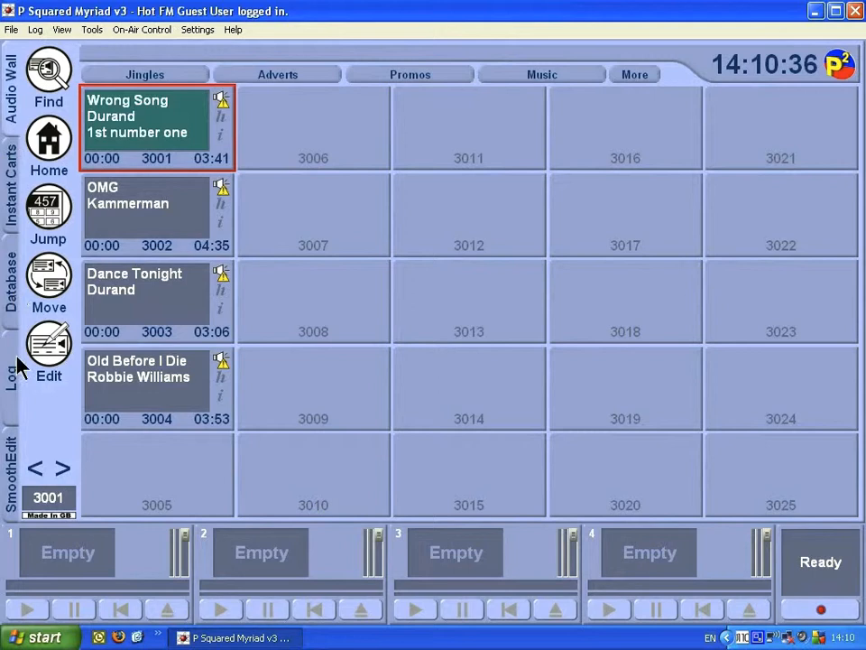
- Reopen cart 3001 in SmoothEdit and mark the intro end at about 12.88 seconds during playback
left_click(13, 460)
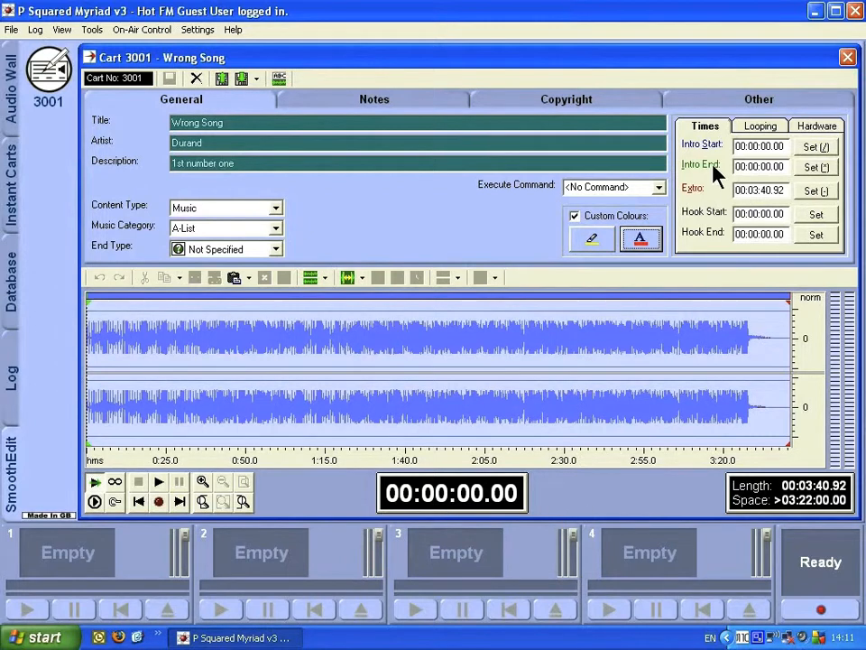
left_click(825, 172)
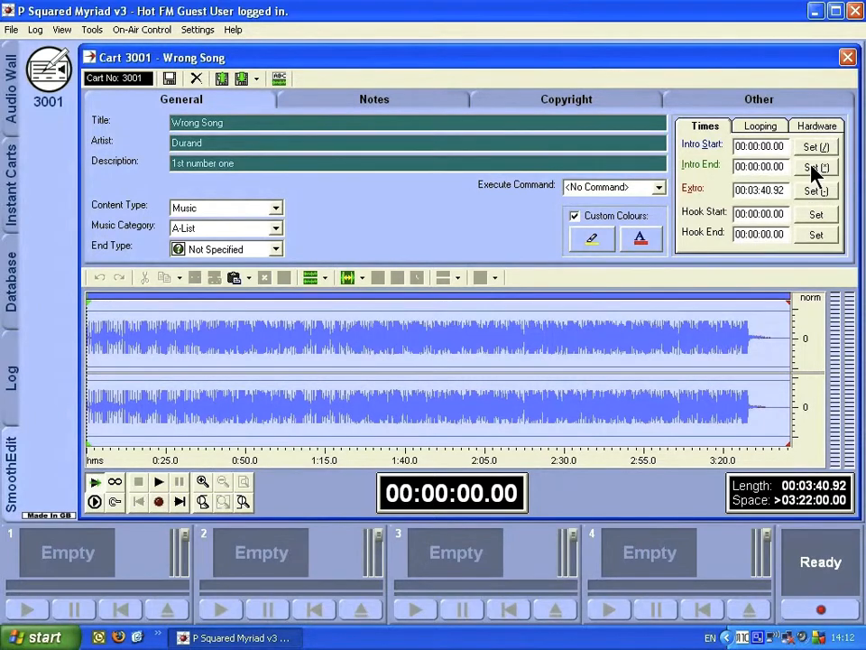
key("space")
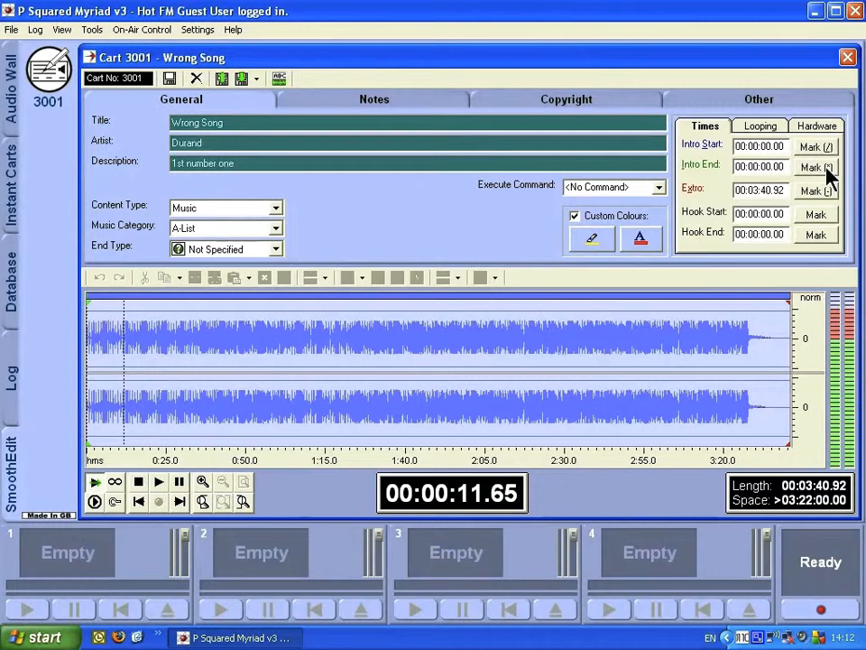
left_click(825, 169)
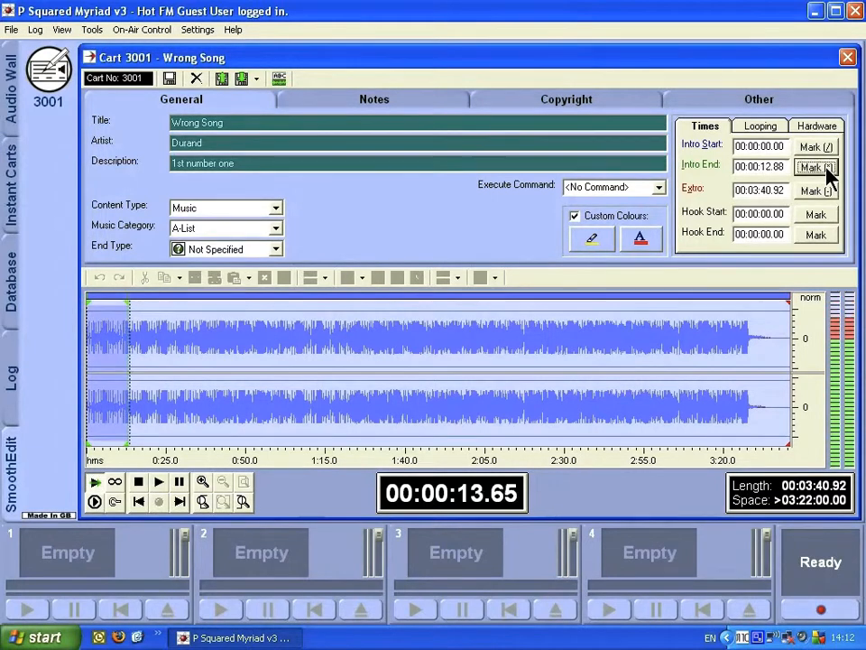
left_click(137, 484)
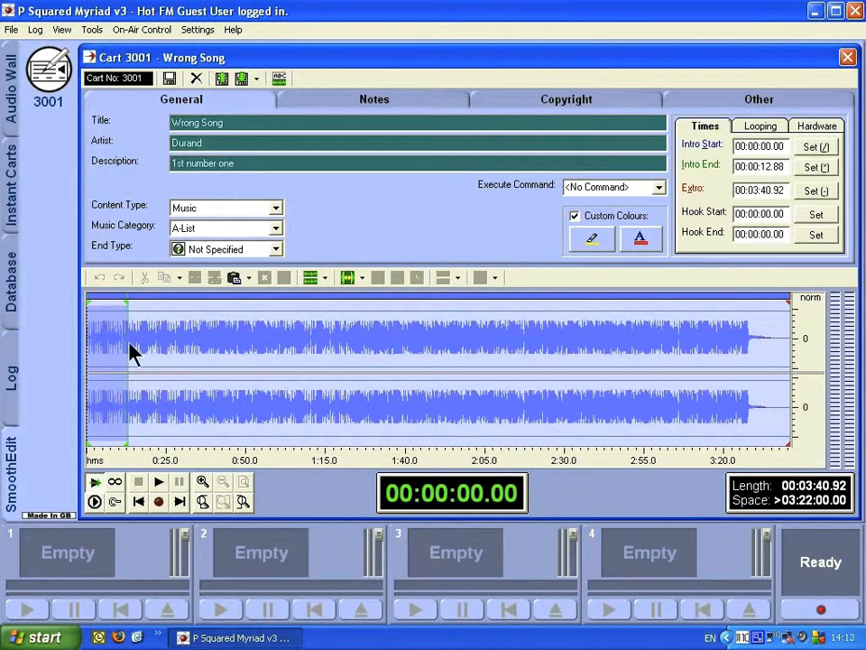
- Audition the end of the intro from about 8 seconds and move the intro end marker to 00:00:12.96
left_click(203, 503)
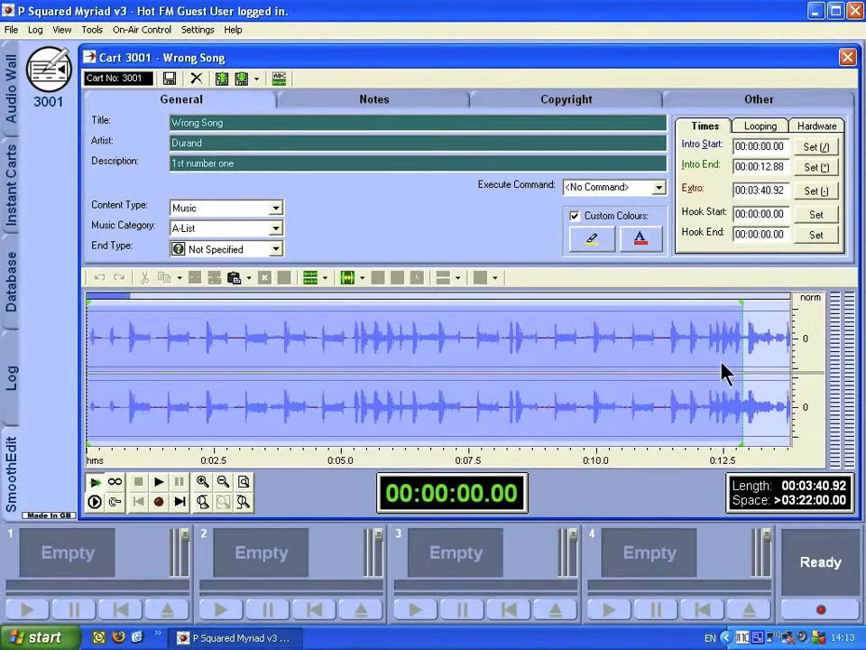
left_click(495, 372)
key("space")
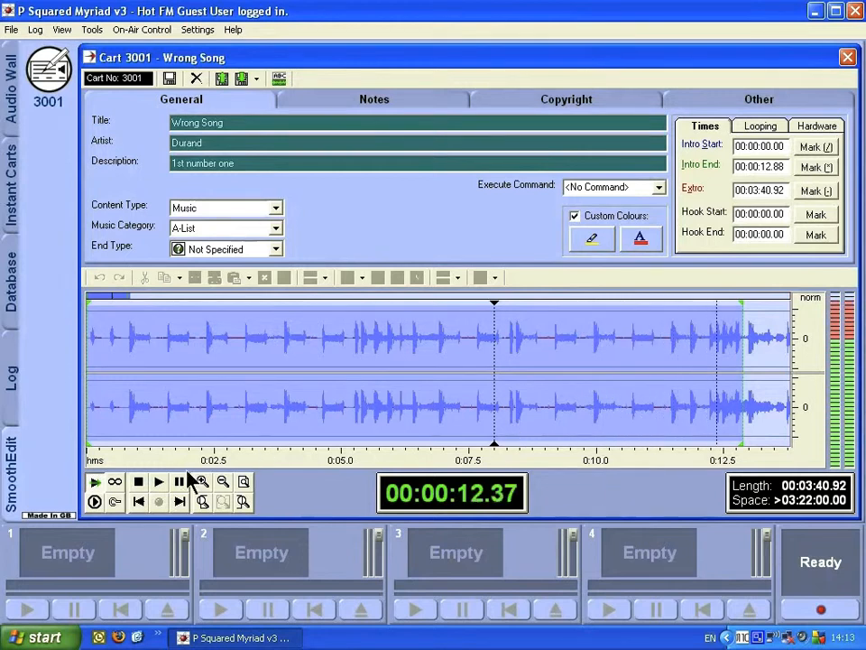
left_click(137, 486)
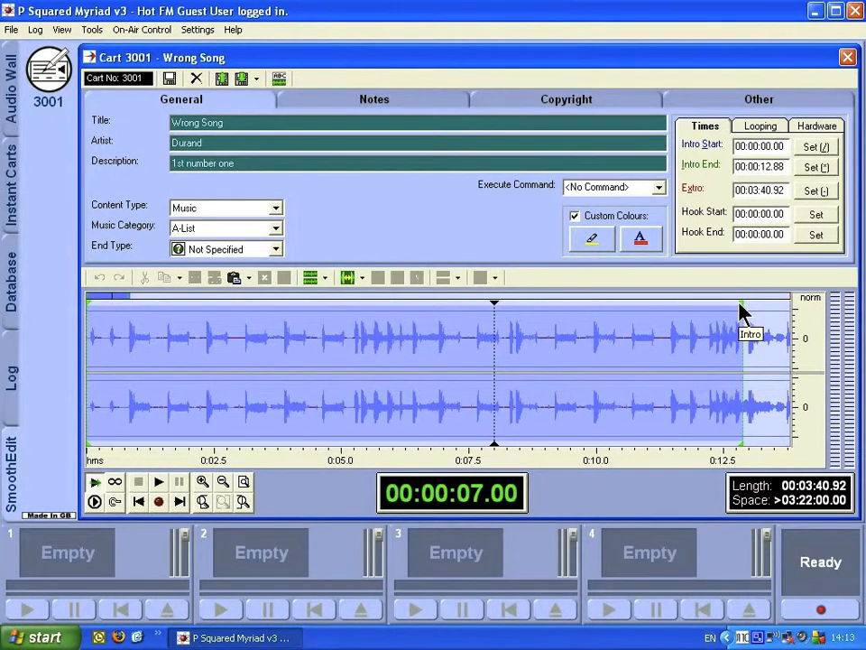
left_click_drag(740, 312, 753, 311)
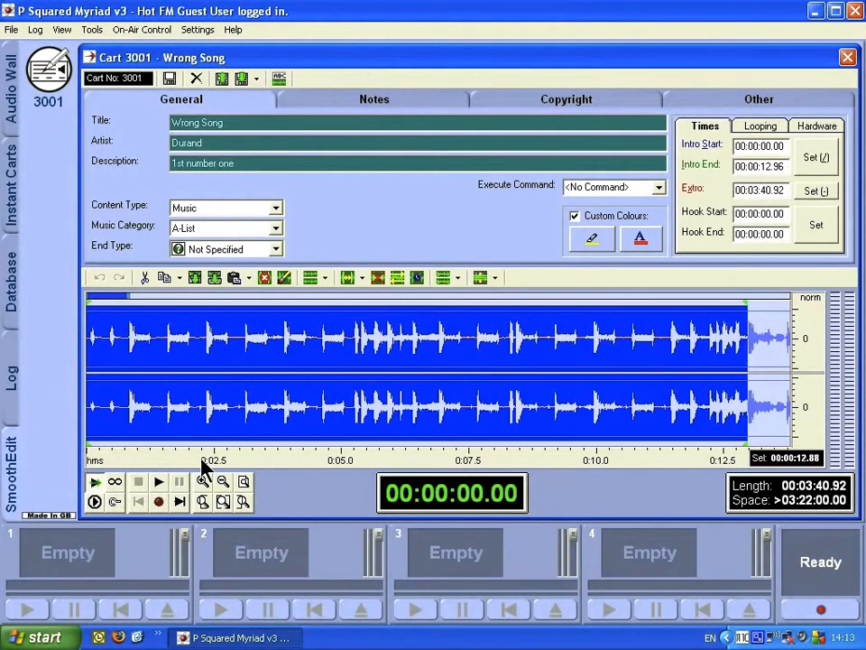
- Play the song's ending from about 3:20 and mark the extro at about 00:03:31.42
left_click(242, 483)
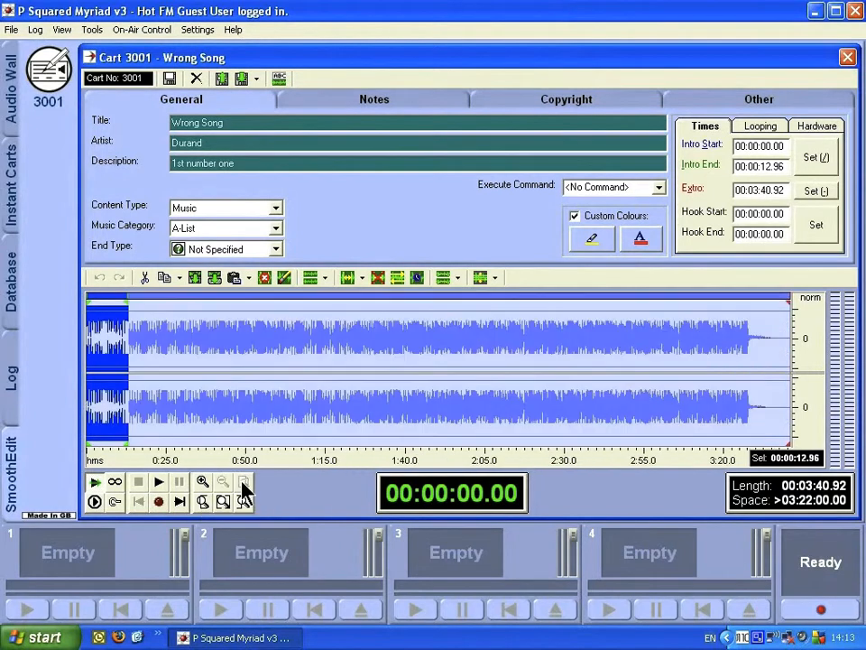
left_click(727, 412)
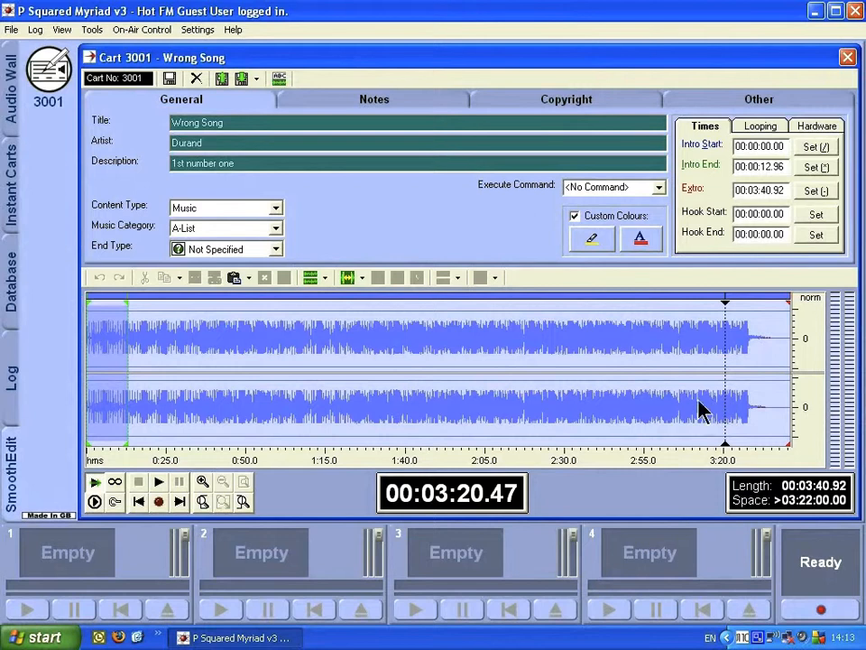
left_click(159, 484)
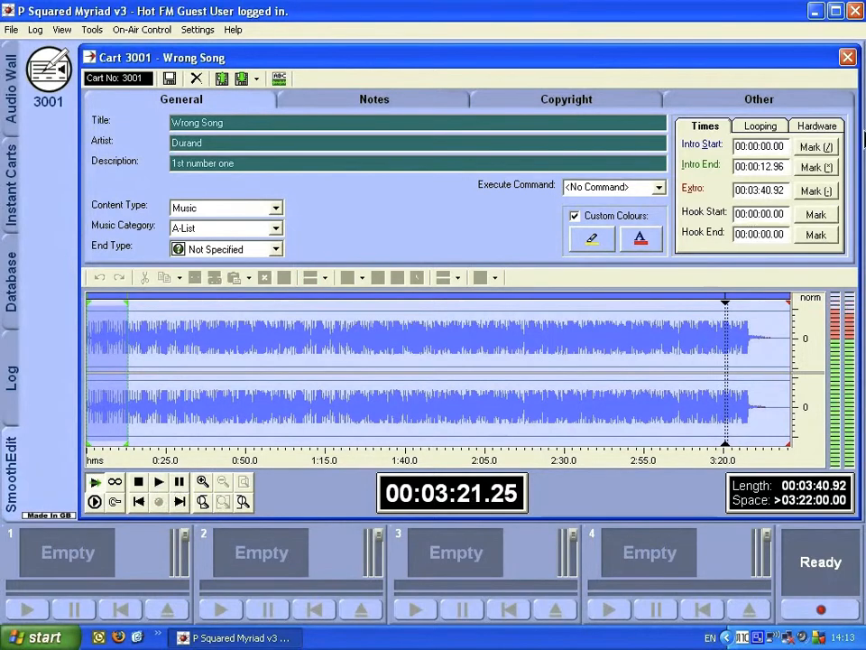
left_click(822, 193)
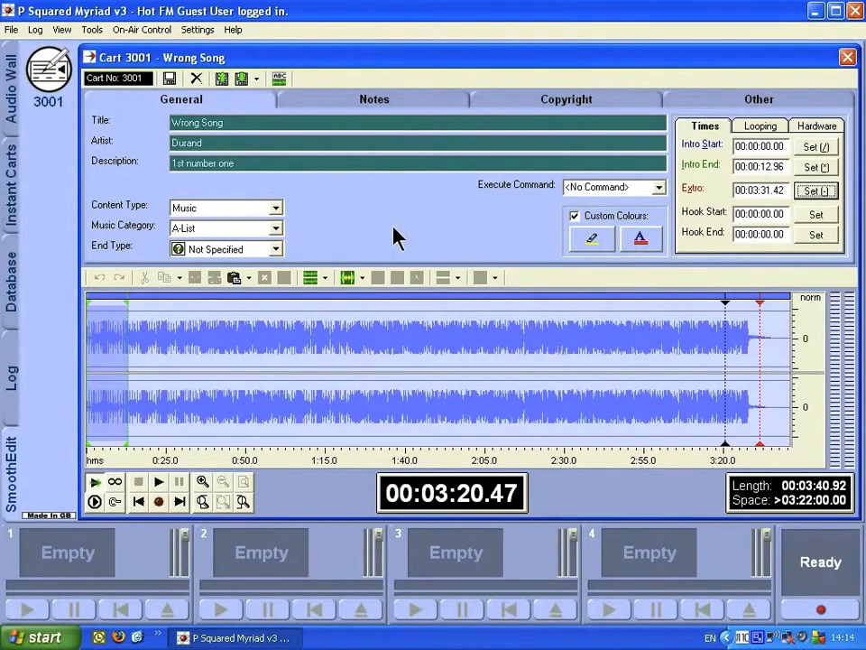
- Set the cart's end type to Sustain Ending
left_click(276, 250)
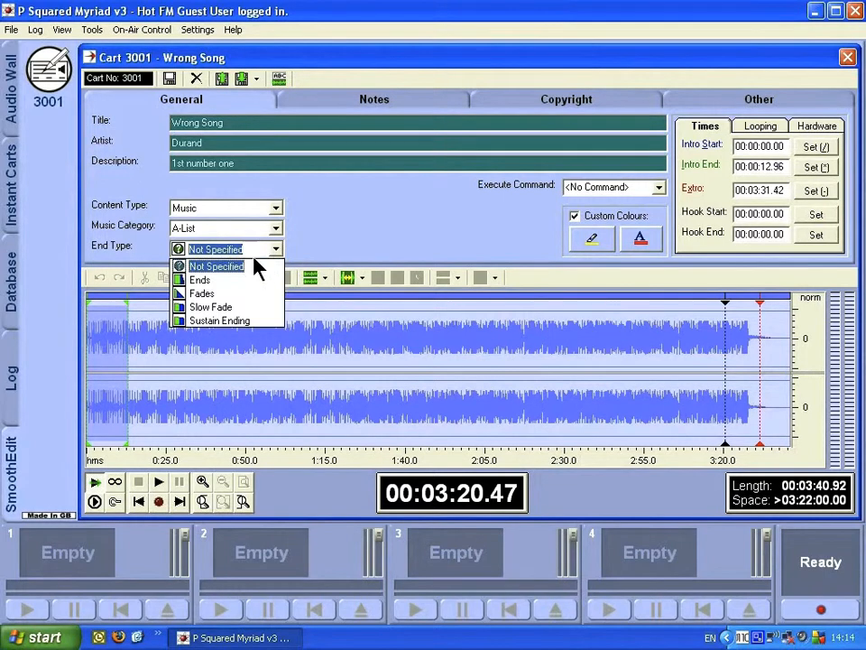
left_click(223, 321)
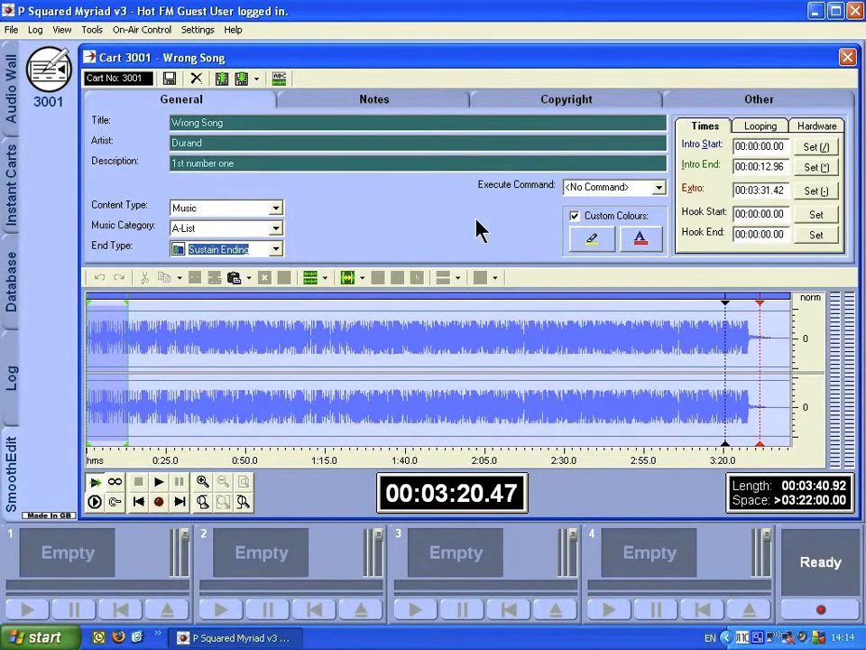
left_click(276, 250)
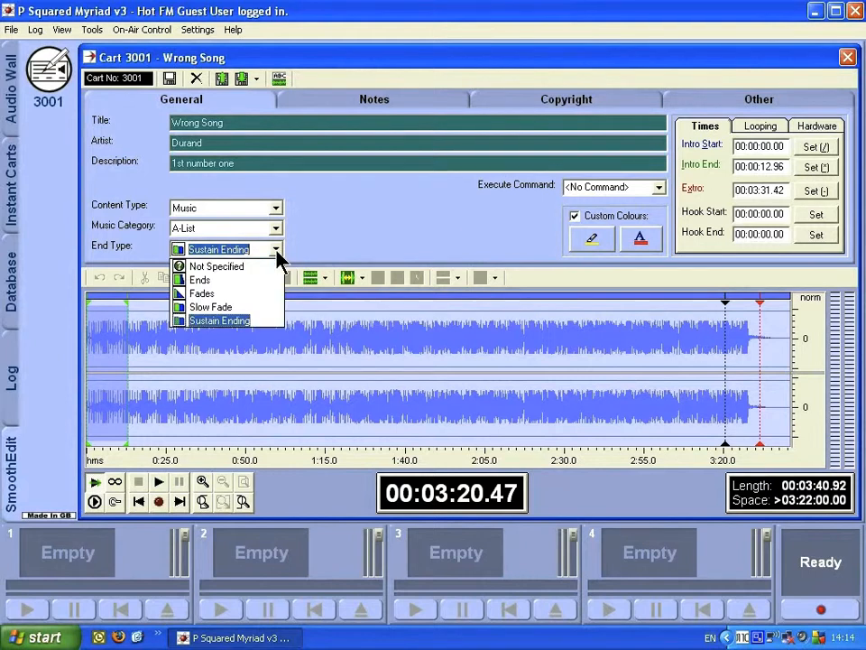
left_click(263, 321)
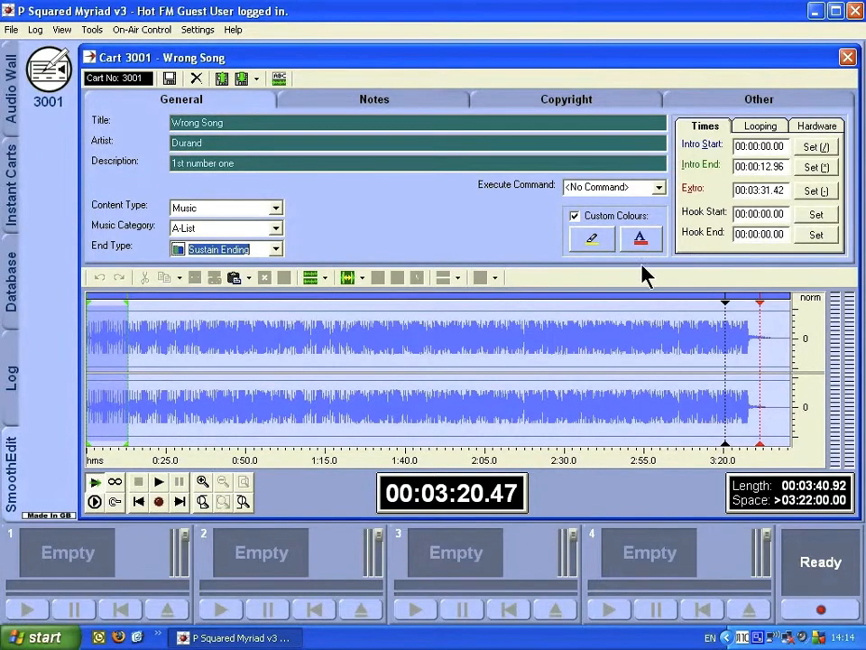
- Play from about 1:17 and mark the hook start at about 00:01:25.76 and the hook end at about 00:01:38.03
left_click(336, 368)
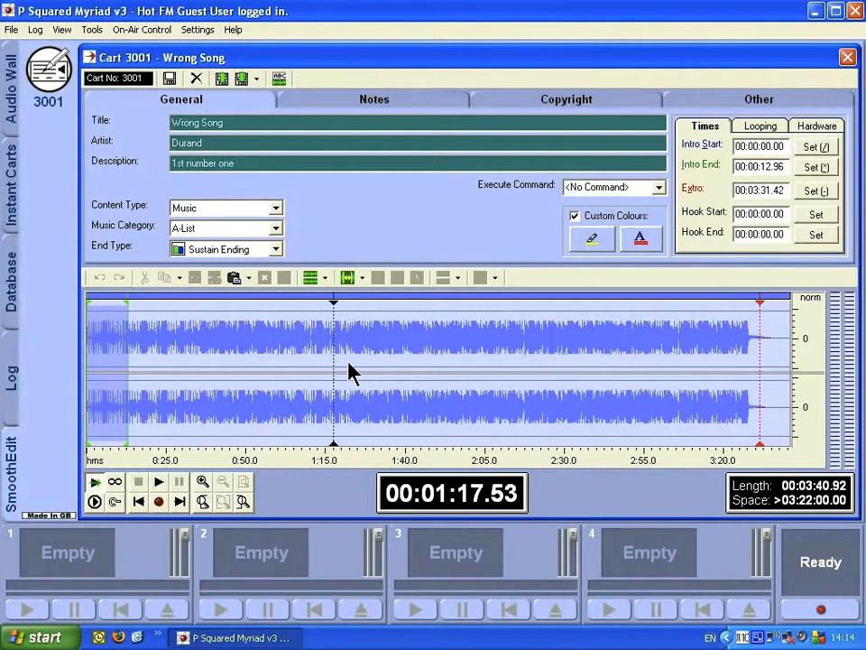
left_click(159, 483)
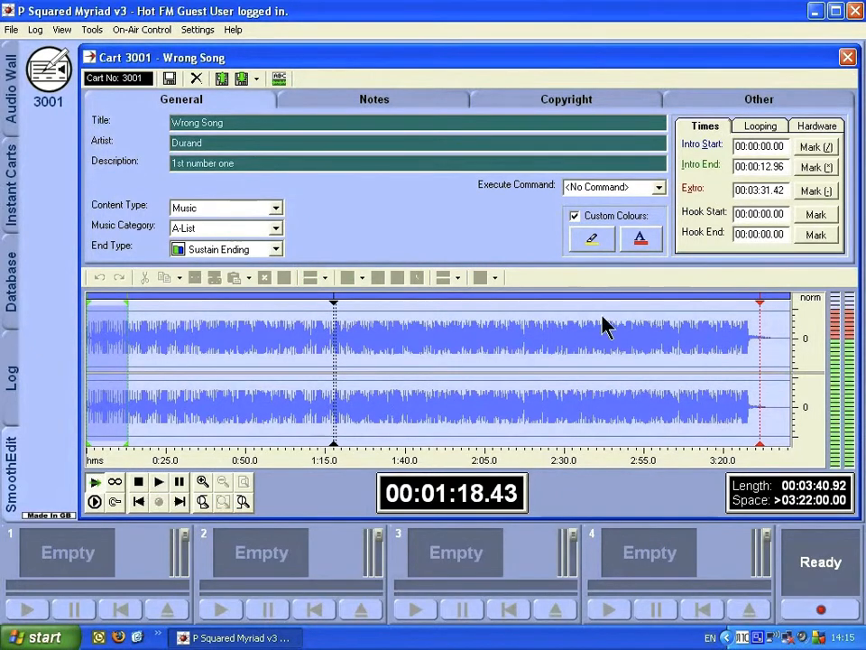
left_click(817, 215)
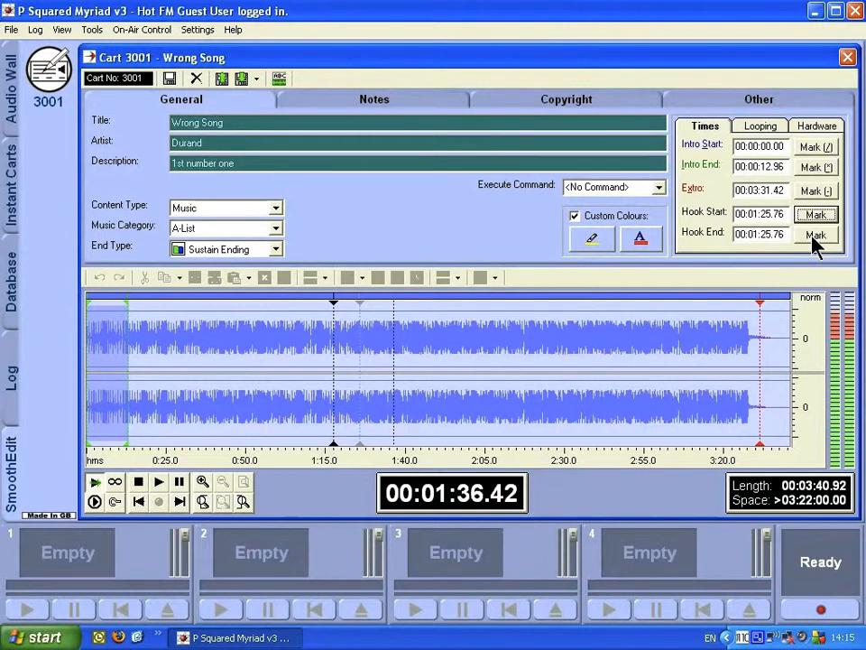
left_click(816, 235)
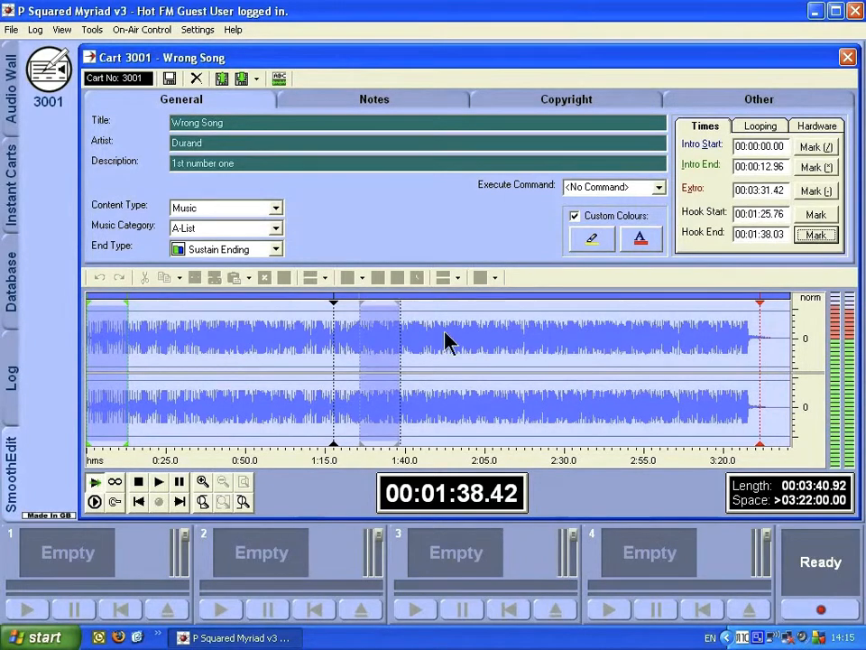
left_click(138, 482)
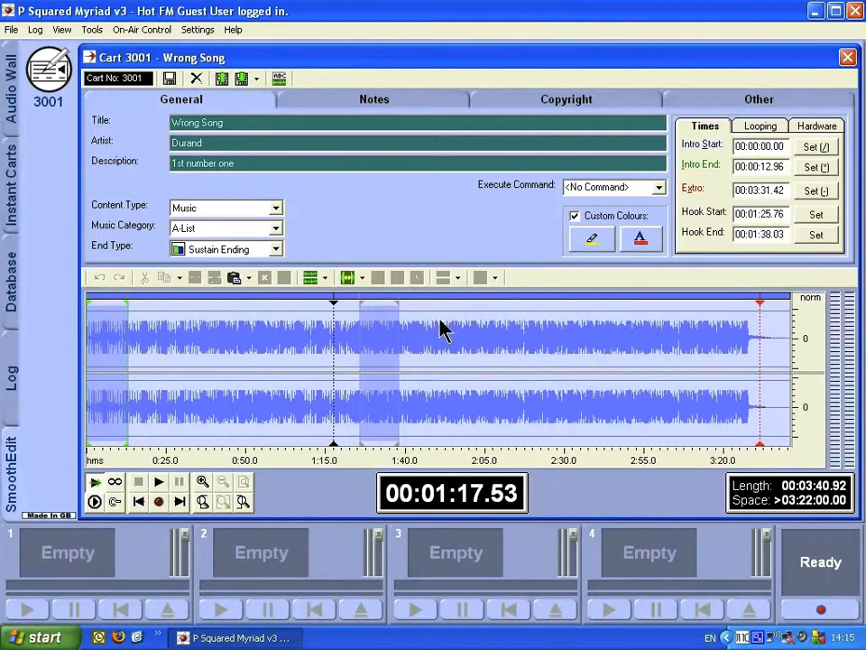
- Audition the hook from about 00:01:23.97 and move the hook end marker to 00:01:34.66
left_click(203, 482)
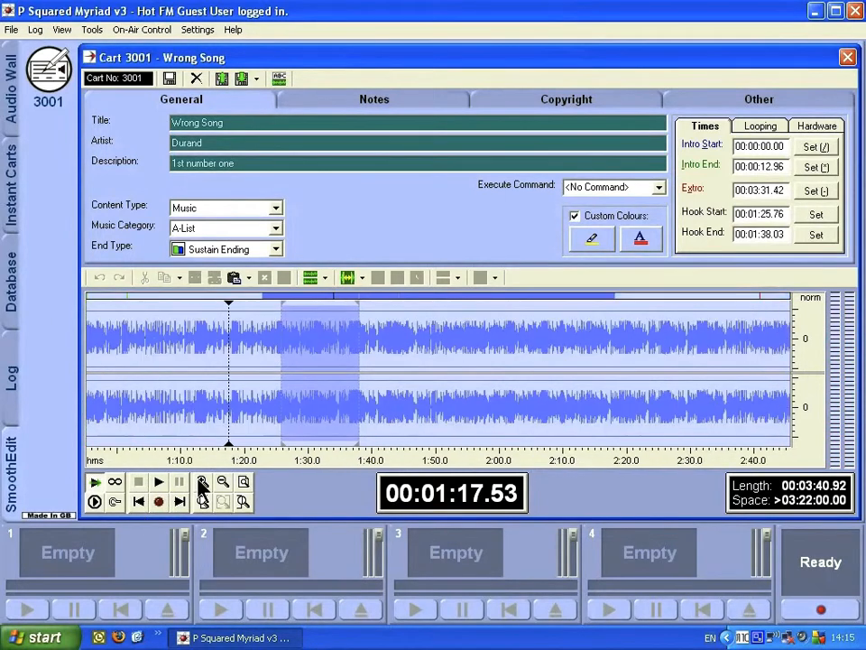
left_click(202, 481)
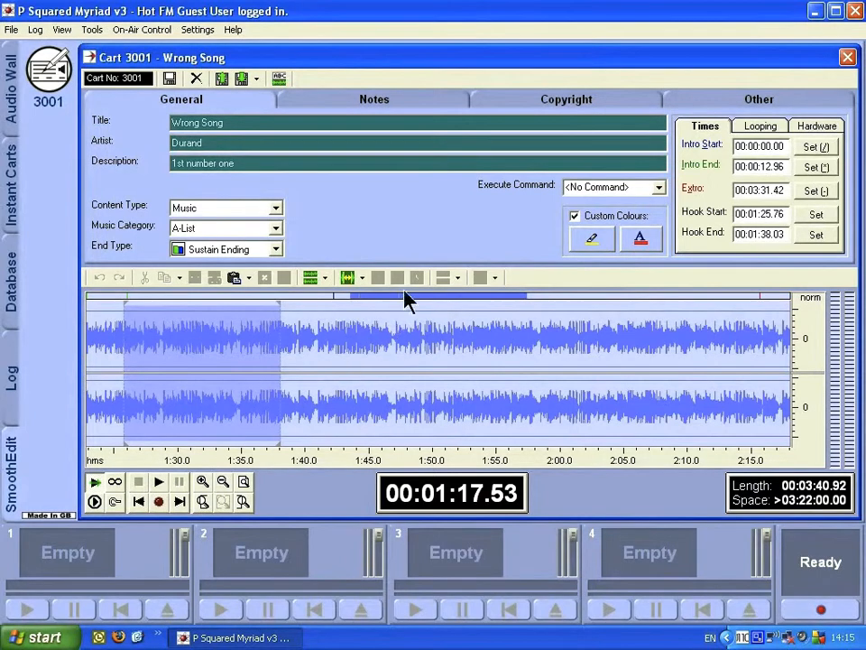
left_click_drag(502, 305, 435, 298)
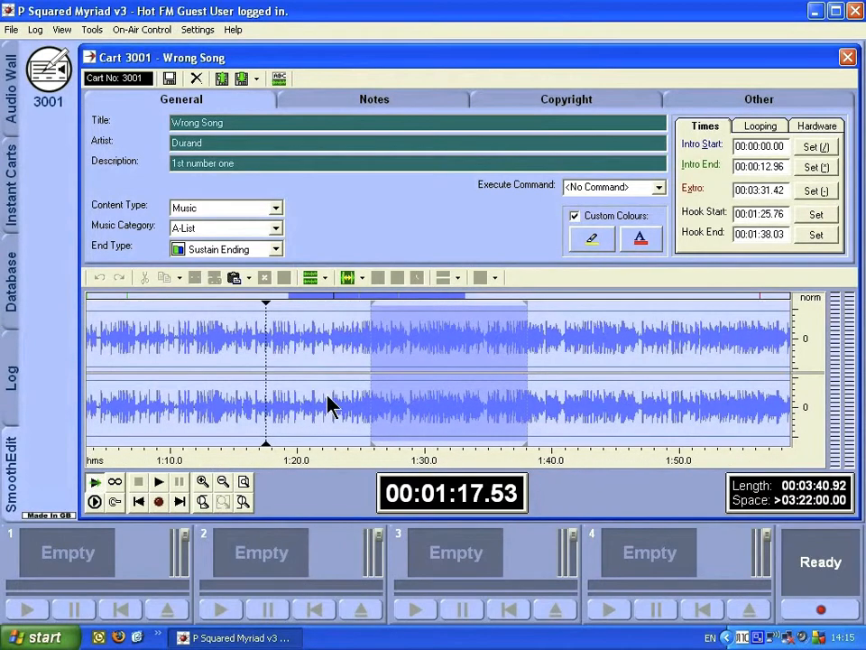
left_click(331, 369)
left_click(349, 367)
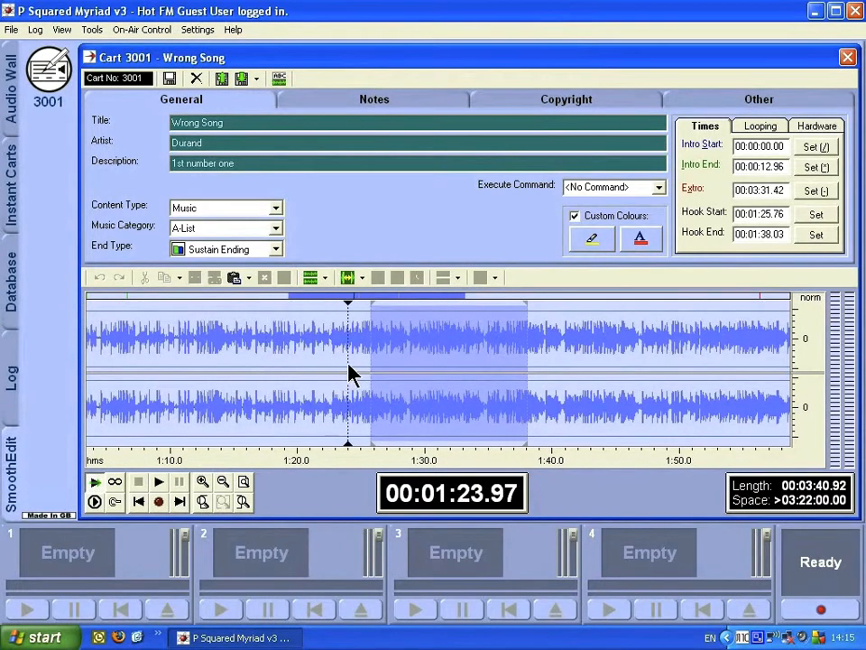
key("space")
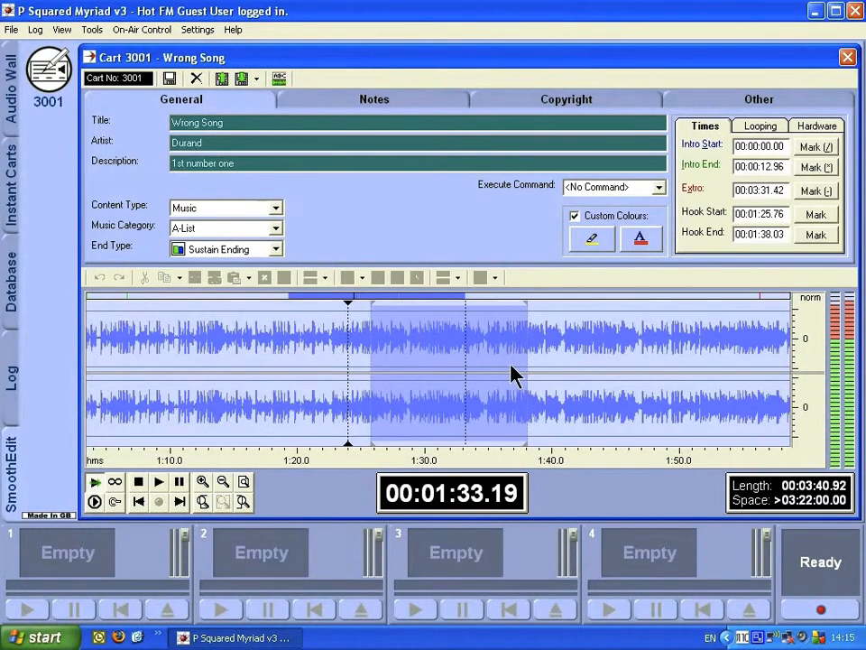
left_click(485, 366)
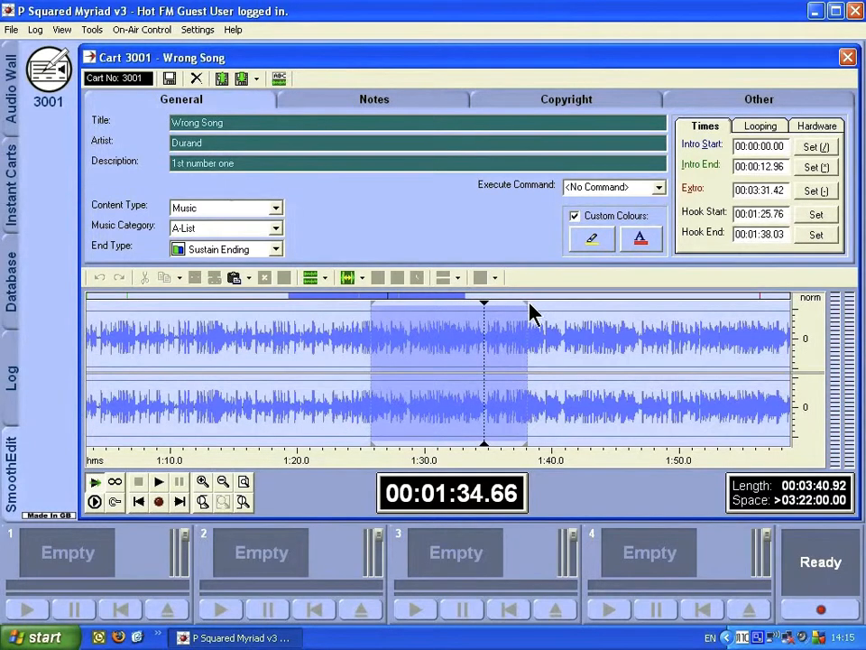
left_click_drag(526, 305, 488, 311)
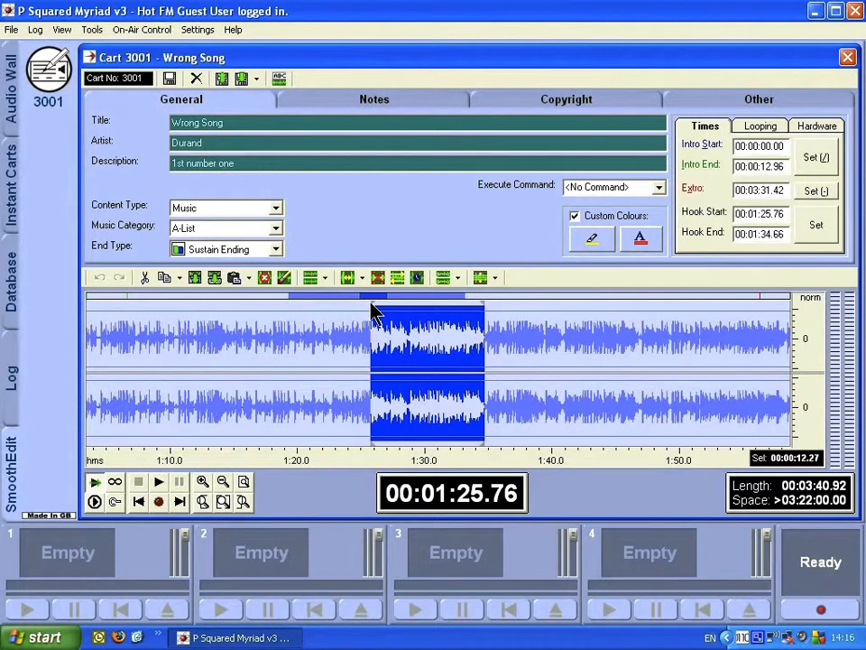
- Move the hook start marker to 00:01:25.50 and play back the hook
mouse_move(374, 312)
left_mouse_down()
mouse_move(364, 307)
mouse_move(394, 310)
mouse_move(352, 311)
mouse_move(373, 311)
left_mouse_up()
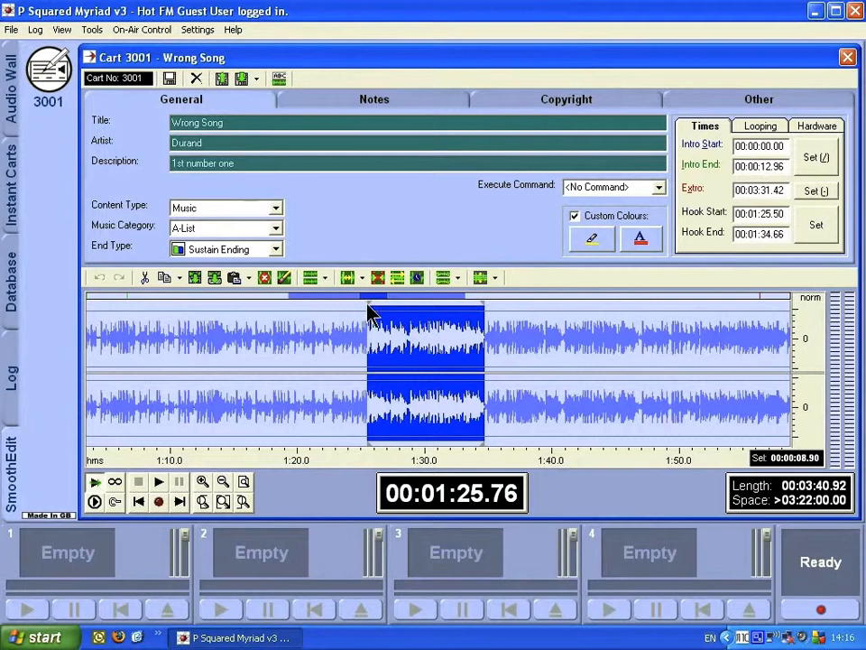
left_click(116, 502)
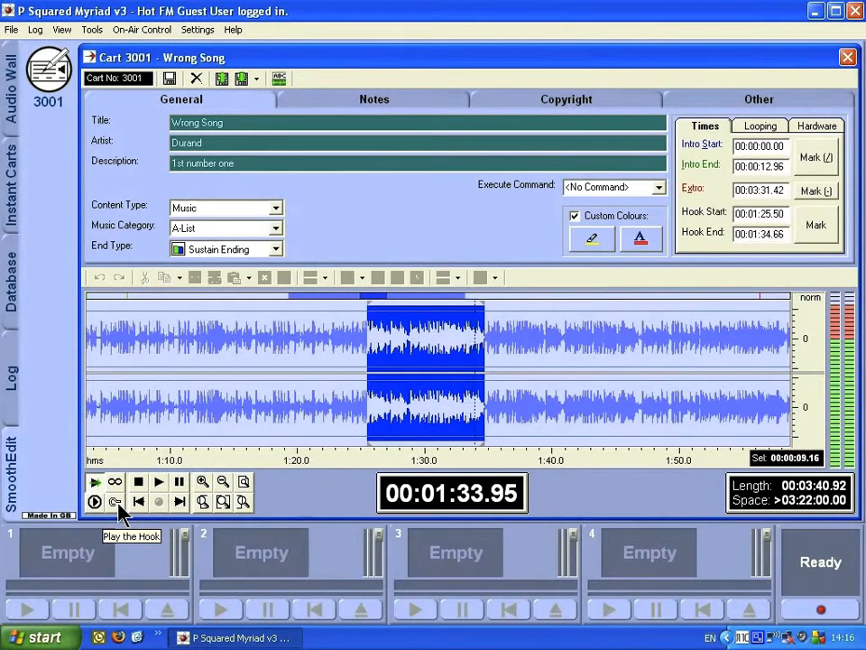
- Place the play cursor before the hook and nudge it back and forth along the waveform, finishing at 00:01:14.07
left_click(133, 409)
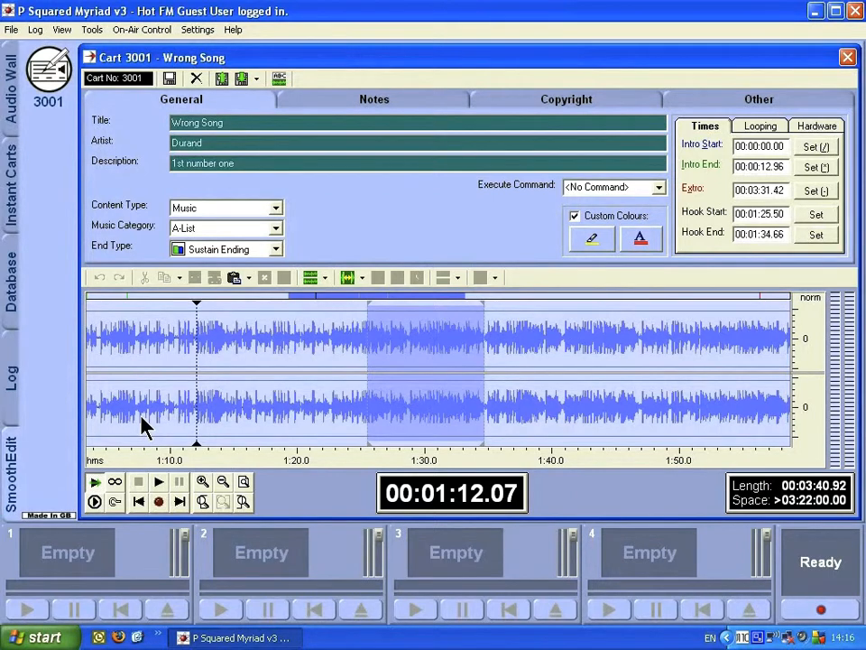
key("Left")
key("Left")
key("Left")
key("Left")
key("Left")
key("Right")
key("Right")
key("Right")
key("Right")
key("Right")
key("Right")
key("Right")
key("Right")
key("Right")
key("Right")
key("Right")
key("Right")
key("Right")
key("Right")
key("Right")
key("Right")
key("Right")
key("Right")
key("Right")
key("Right")
key("Right")
key("Left")
key("Left")
key("Left")
key("Left")
key("Left")
key("Left")
key("Left")
key("Left")
key("Left")
key("Left")
key("Left")
key("Left")
key("Left")
key("Left")
key("Left")
key("Left")
key("Left")
key("Left")
key("Left")
key("Left")
key("Left")
key("Left")
key("Right")
key("Right")
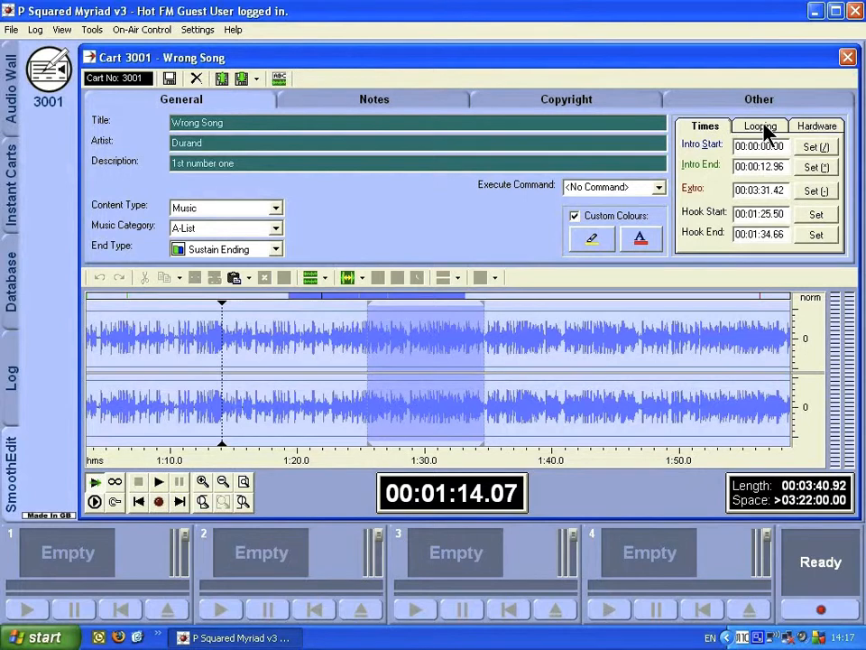
- Enter the presenter's studio notes "Durand is appearing in concert in the civic theatre march 26th"
left_click(412, 104)
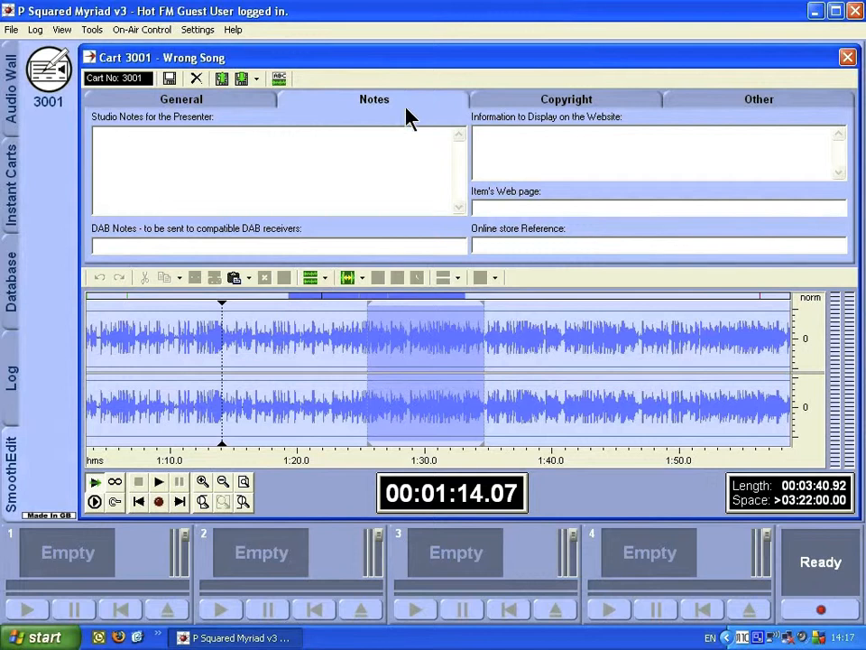
left_click(315, 149)
type("Mo")
key("BackSpace")
key("BackSpace")
type("Durand is appearing")
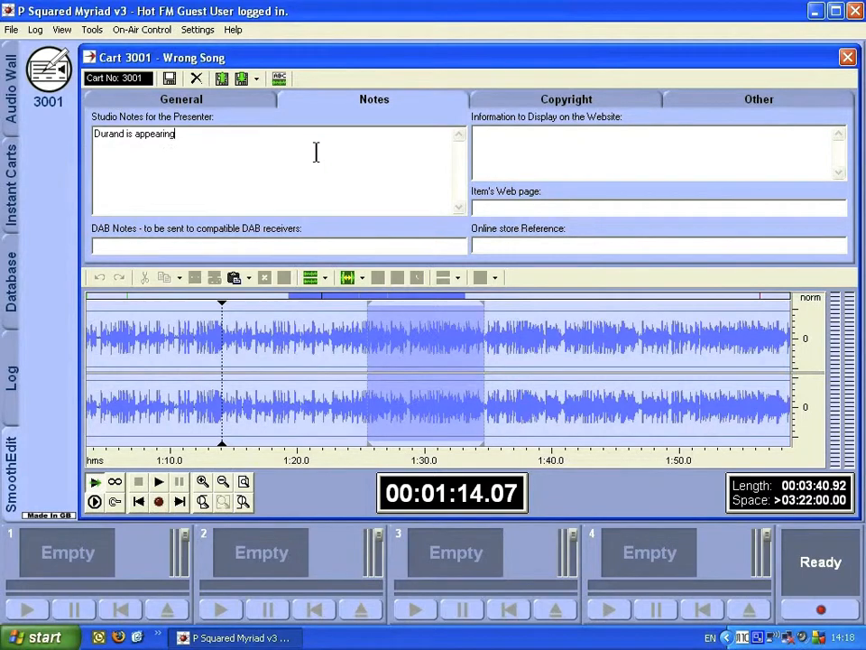
type(" in concert in")
type(" the civic")
type(" thea")
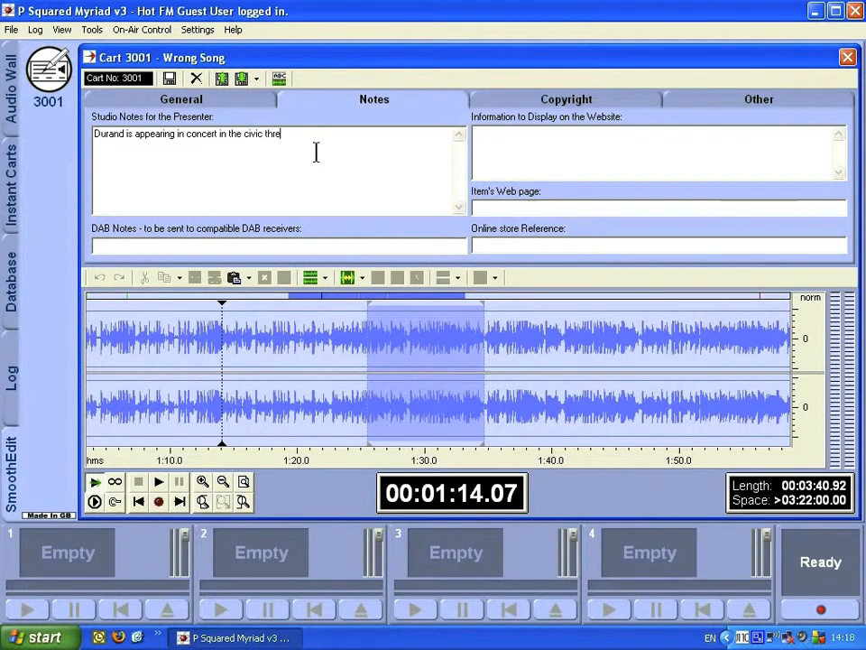
type("te on")
key("BackSpace")
key("BackSpace")
key("BackSpace")
key("BackSpace")
type("re march 26th")
- Look over the cart's DAB notes, website information, item web page and online store reference fields
left_click(215, 244)
left_click(217, 243)
left_click(508, 160)
left_click(518, 208)
left_click(530, 246)
- Fill the copyright product title, music title and performer automatically from the cart's general details
left_click(538, 103)
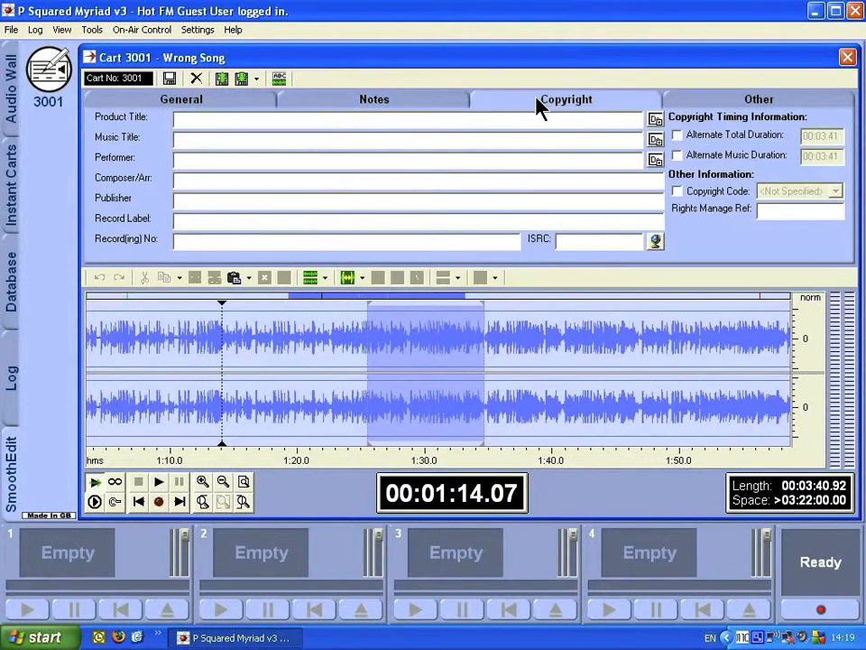
left_click(655, 120)
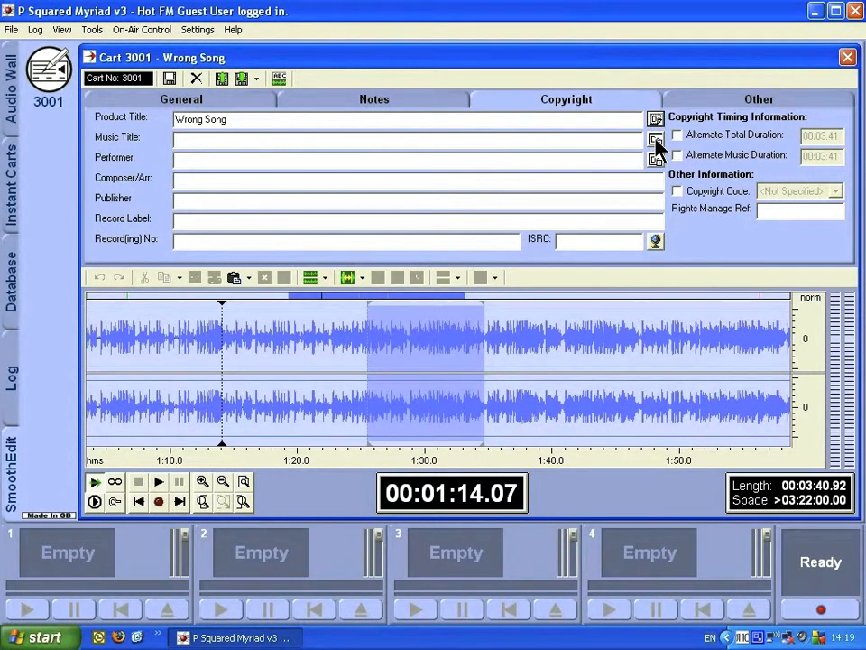
left_click(655, 140)
left_click(654, 161)
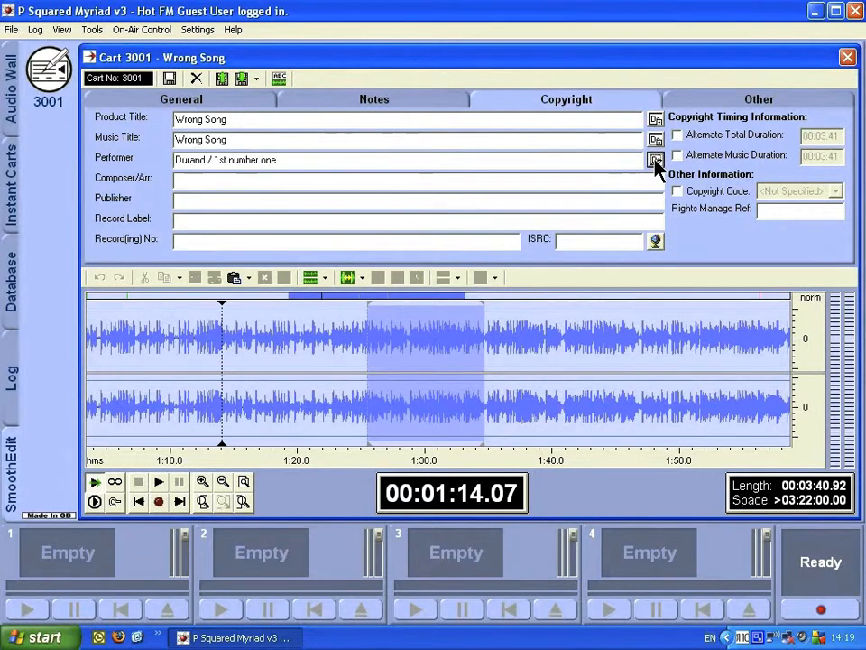
- Remove "/ 1st number one" from the copyright performer, leaving only "Durand"
triple_click(205, 161)
double_click(206, 161)
double_click(207, 161)
left_click_drag(207, 162, 305, 162)
left_click(305, 163)
key("BackSpace")
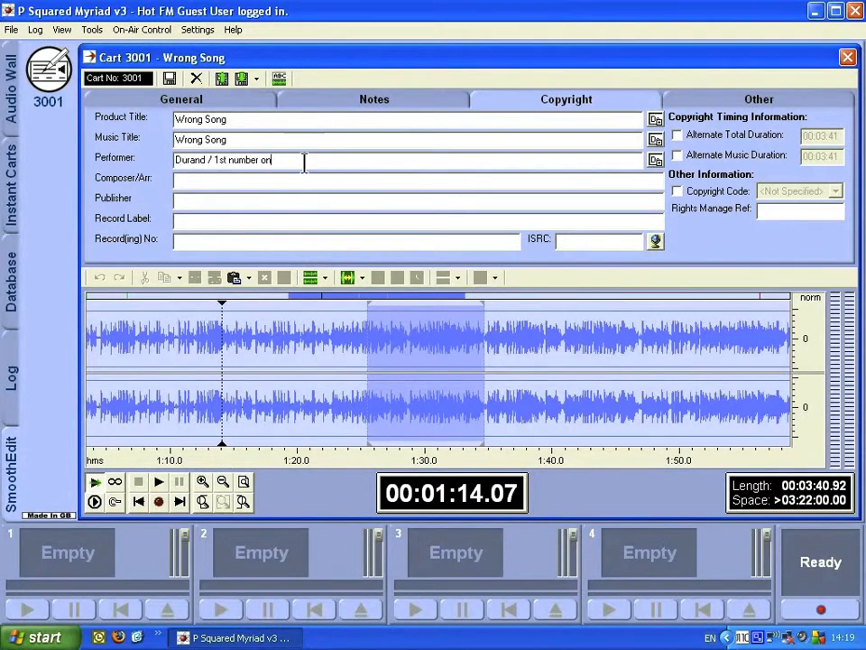
key("BackSpace")
key("BackSpace")
key("BackSpace")
key("BackSpace")
key("BackSpace")
key("BackSpace")
key("BackSpace")
key("BackSpace")
key("BackSpace")
key("BackSpace")
key("BackSpace")
key("BackSpace")
key("BackSpace")
key("BackSpace")
key("BackSpace")
key("BackSpace")
- Add the picture MYR03002.JPG from the Audiowall folder to the cart
left_click(686, 104)
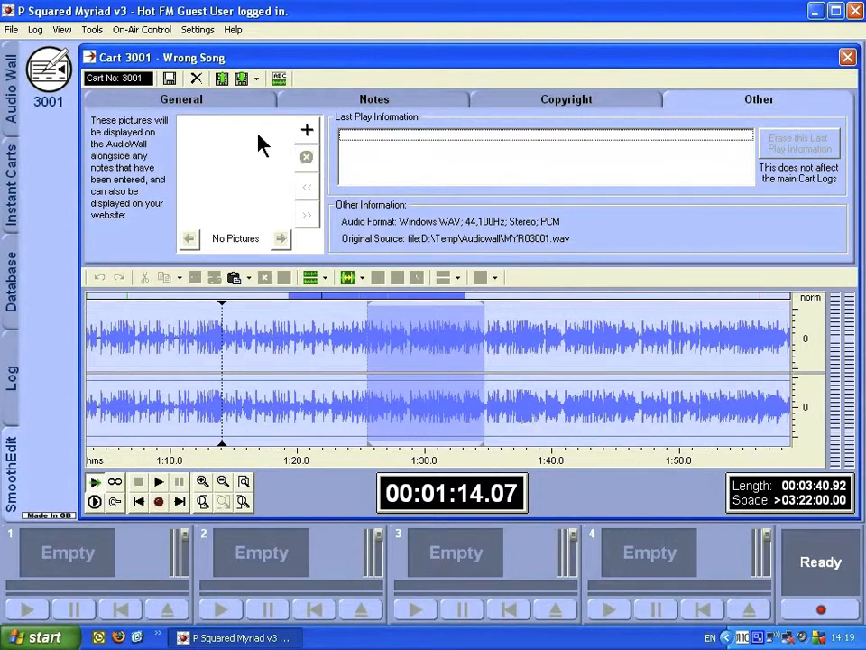
left_click(305, 132)
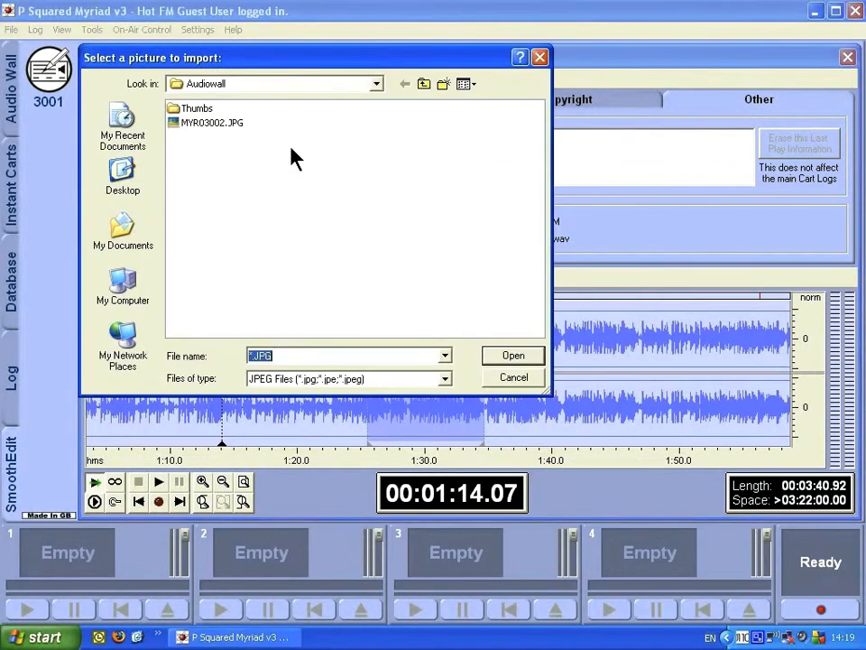
left_click(191, 125)
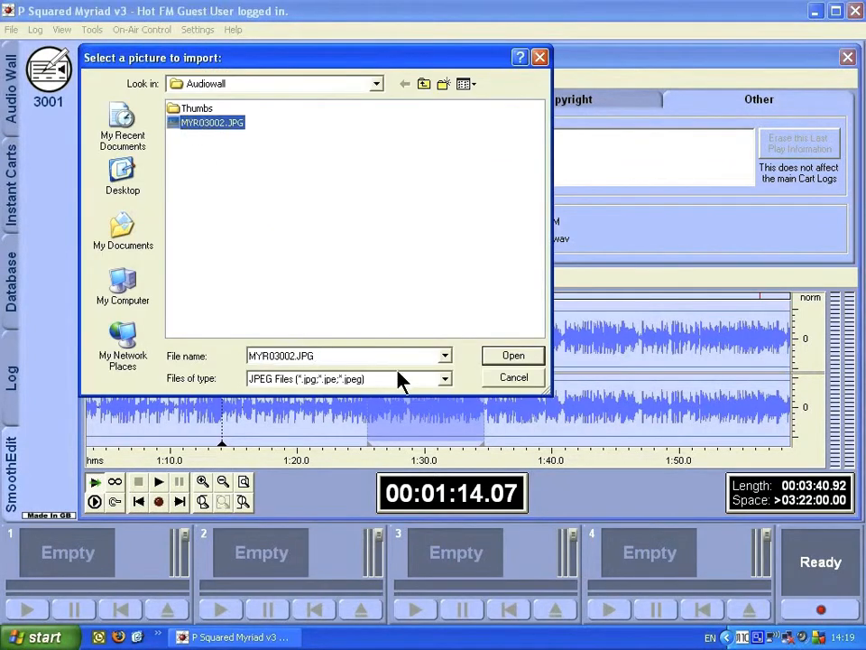
left_click(511, 357)
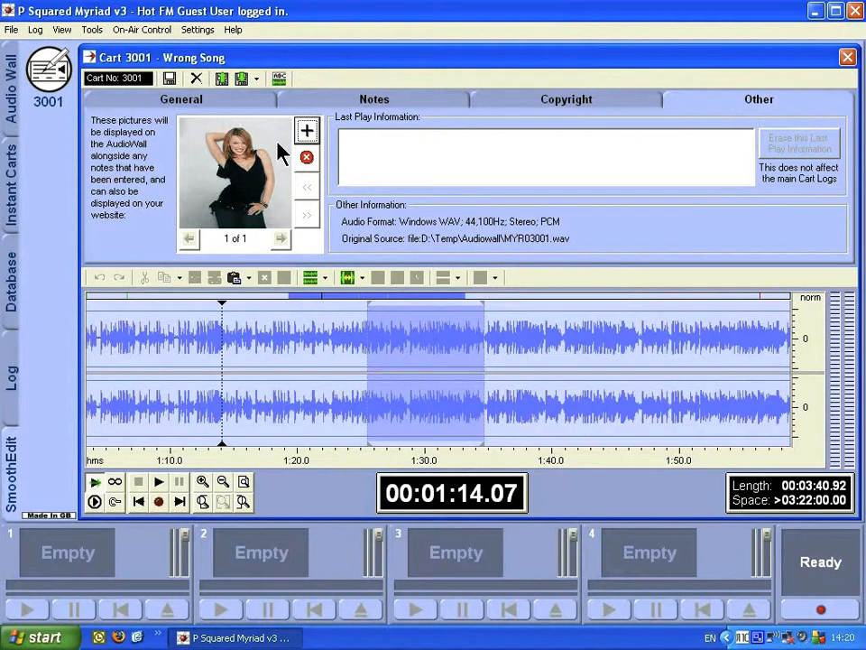
- Return to the cart's general details, save cart 3001 and close it to get back to the Audio Wall
left_click(230, 103)
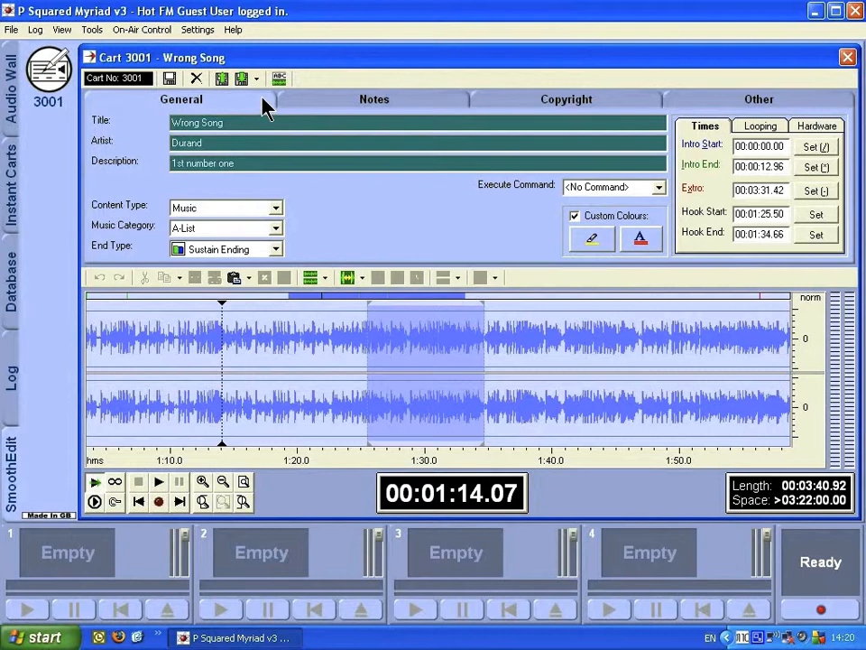
left_click(167, 78)
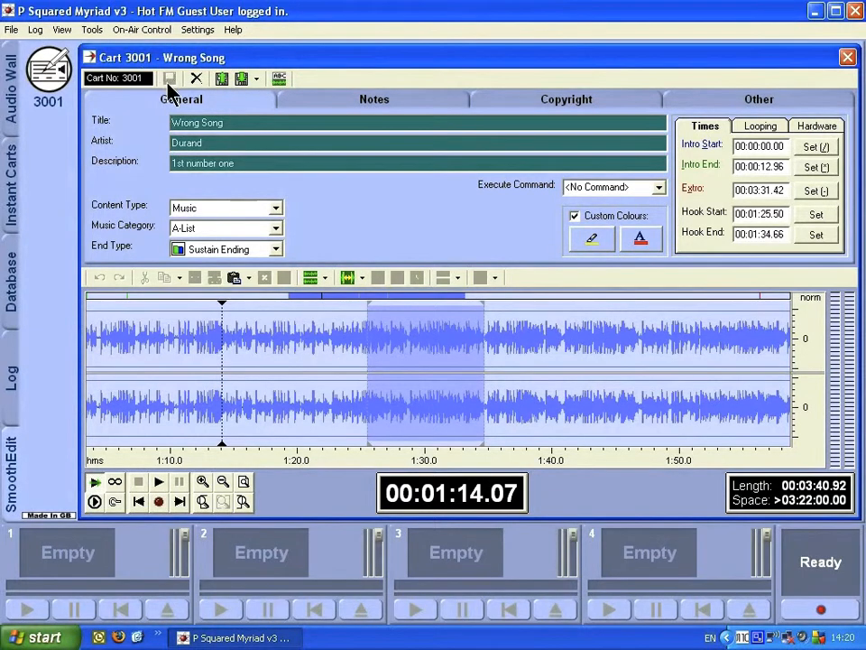
left_click(847, 58)
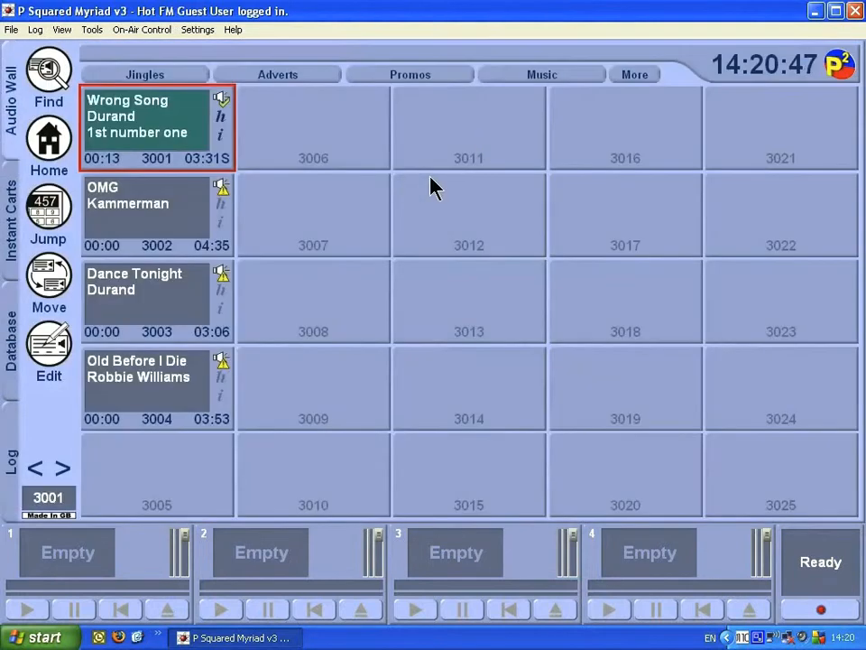